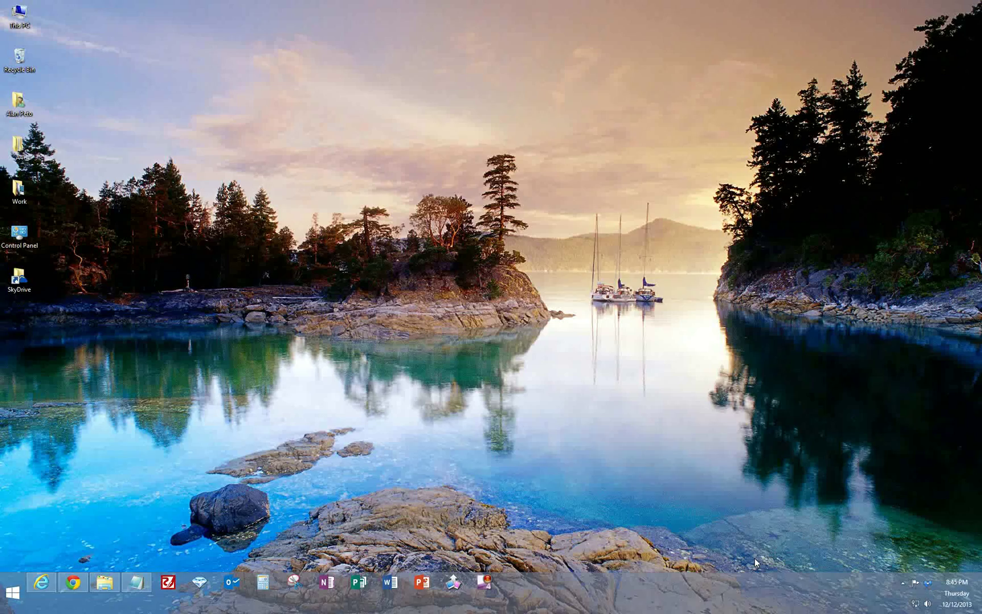
key(super)
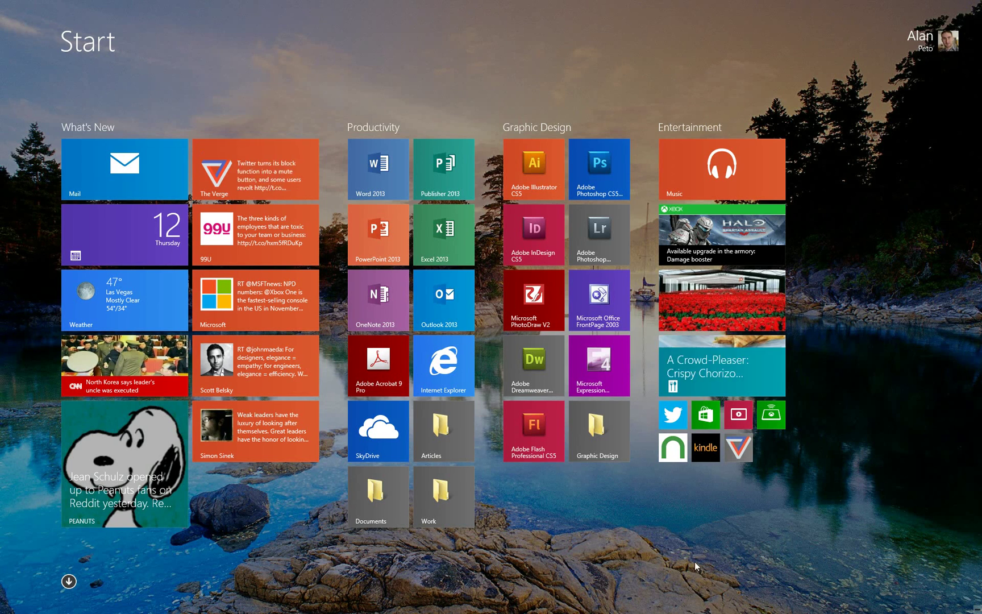
Preview the flower, purple swirl, grey gears and night-sky patterns, then use the desktop lake wallpaper as the Start background
mouse_move(981, 613)
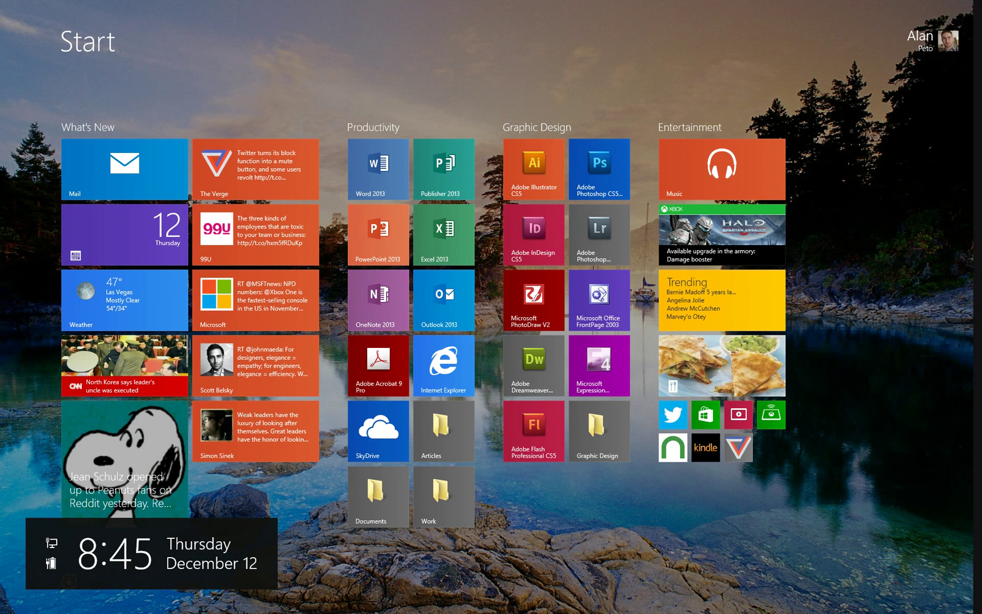
click(961, 312)
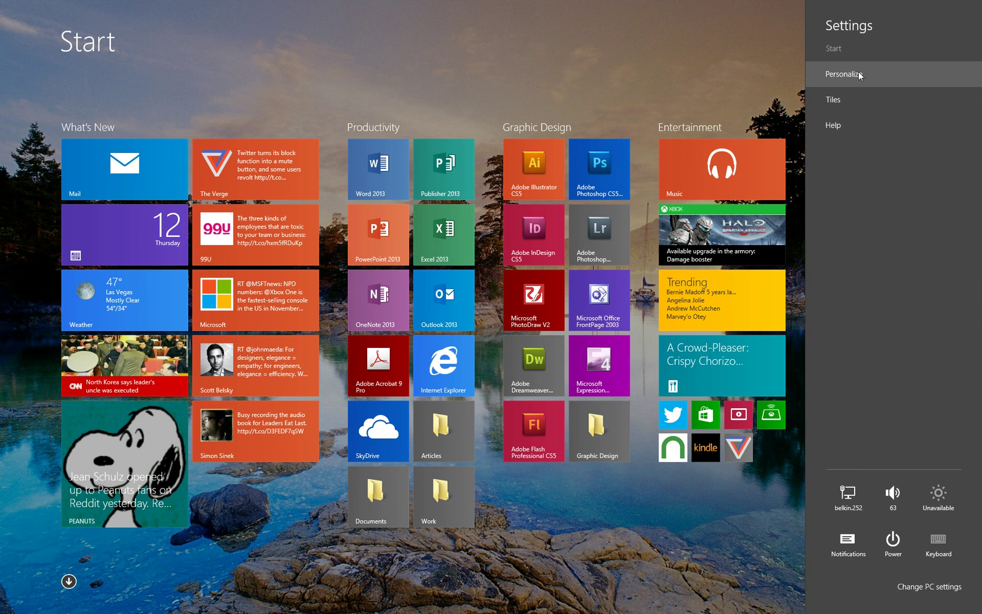
click(859, 74)
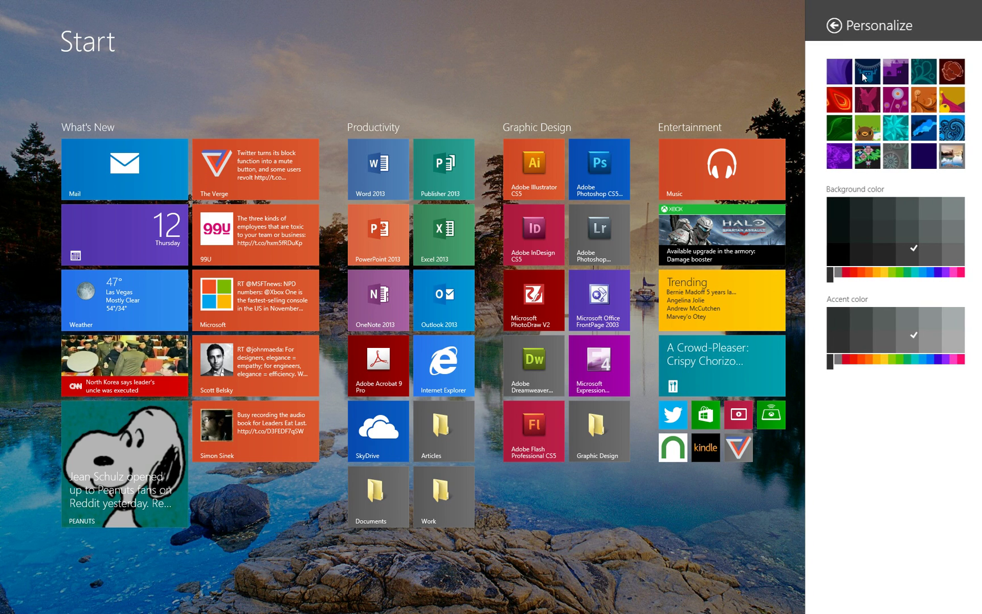
click(856, 97)
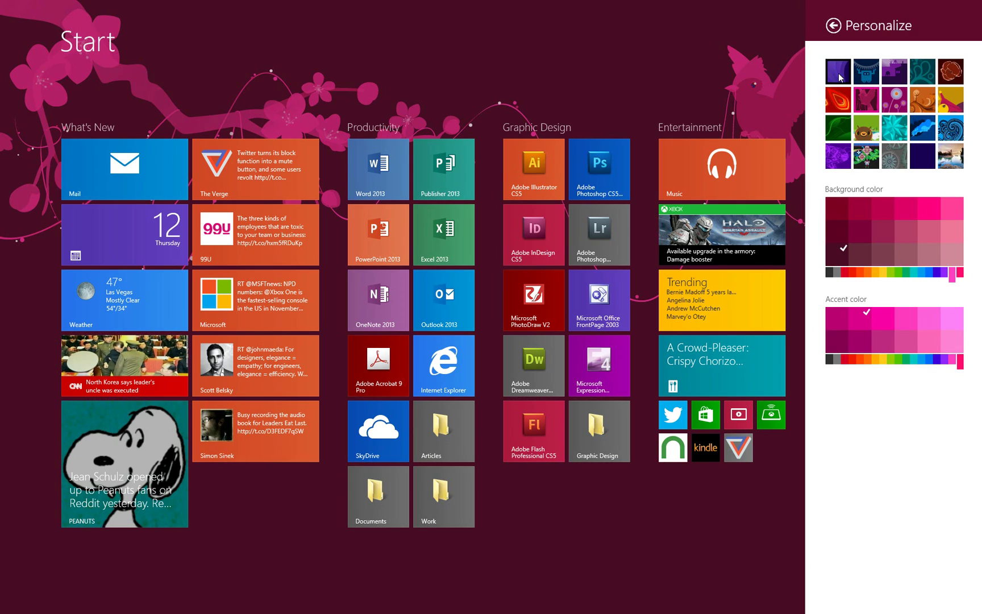
click(840, 76)
click(847, 161)
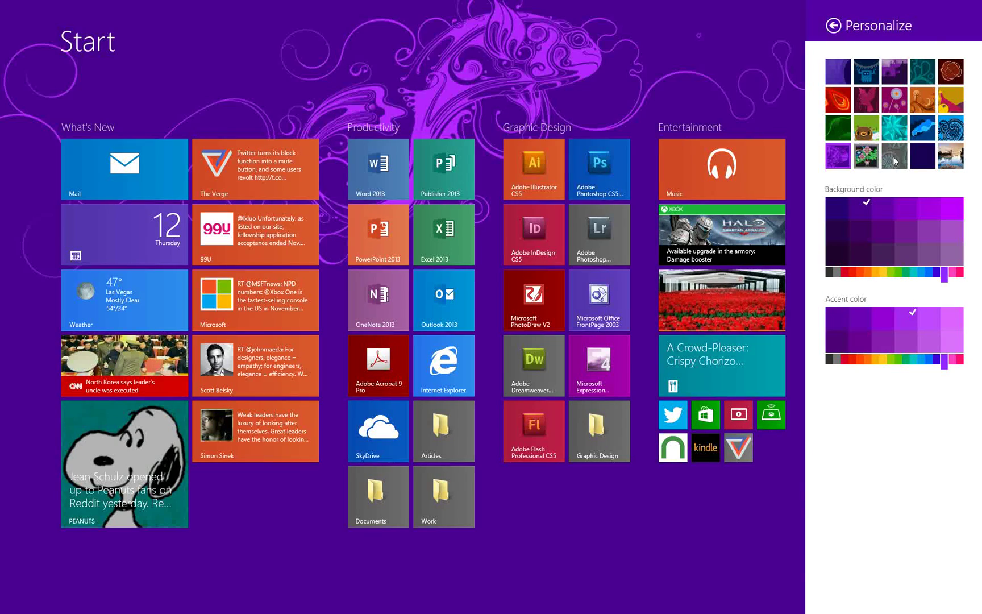
click(866, 157)
click(895, 157)
click(925, 131)
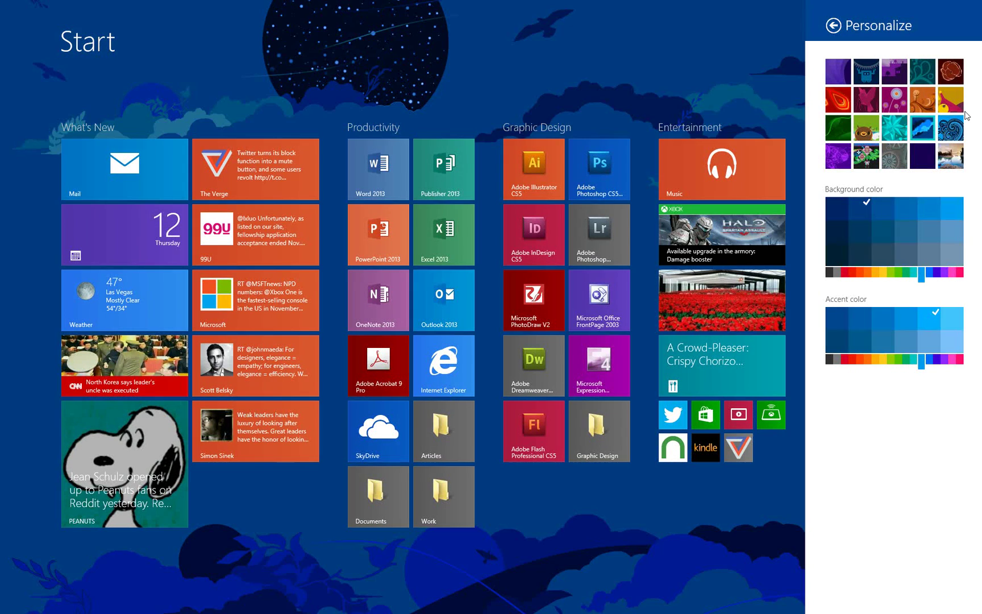
click(955, 162)
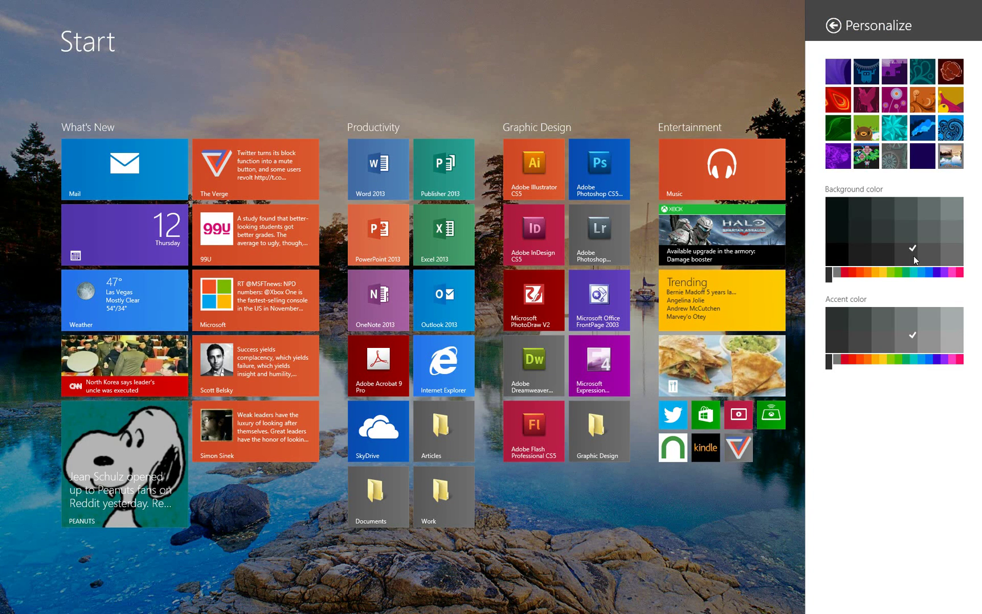
click(717, 548)
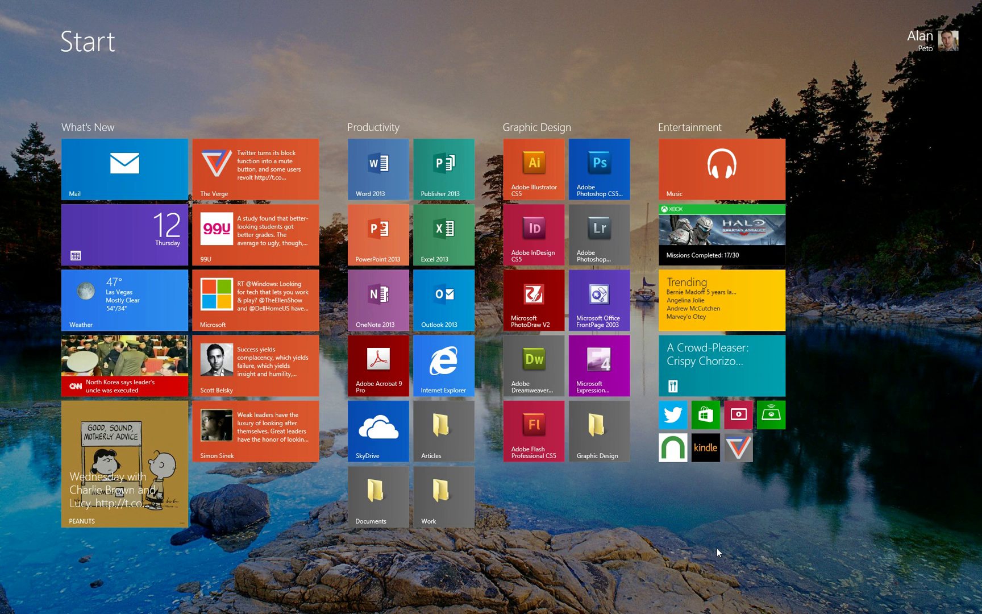
key(super)
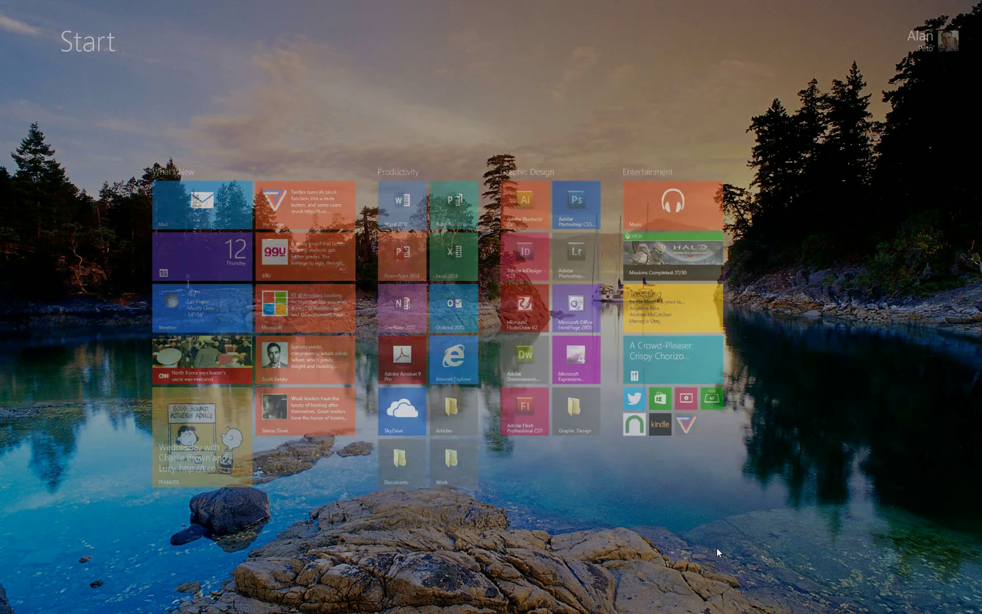
key(super)
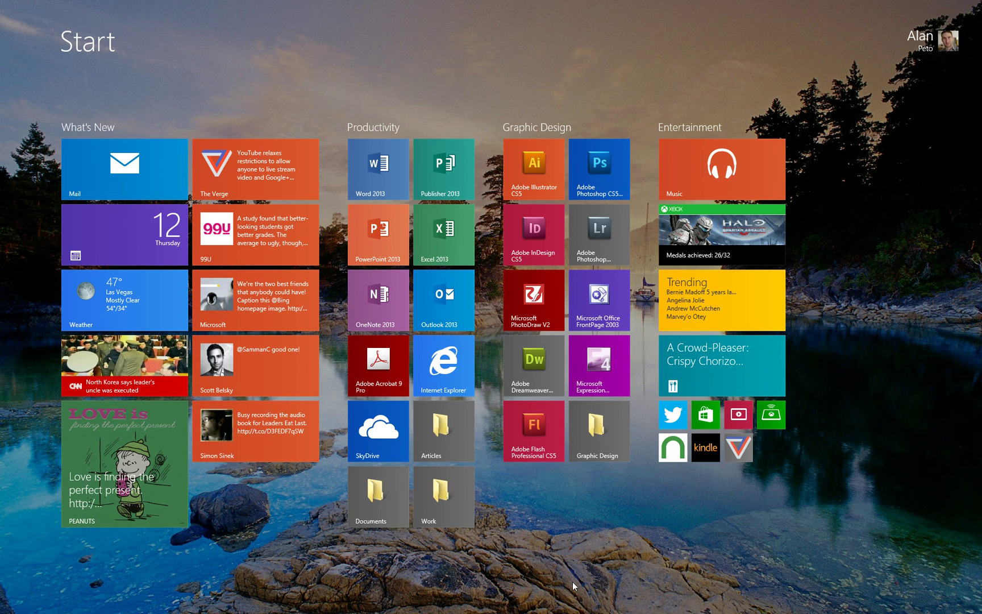
Launch People and pin the open Twitter contact to Start with the wide image tile
text(people)
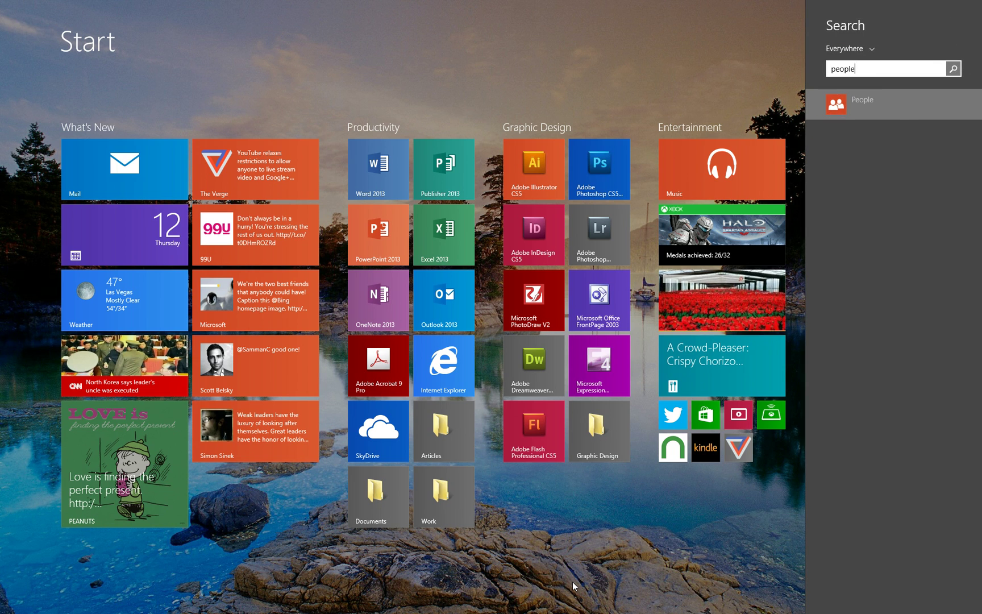
key(Return)
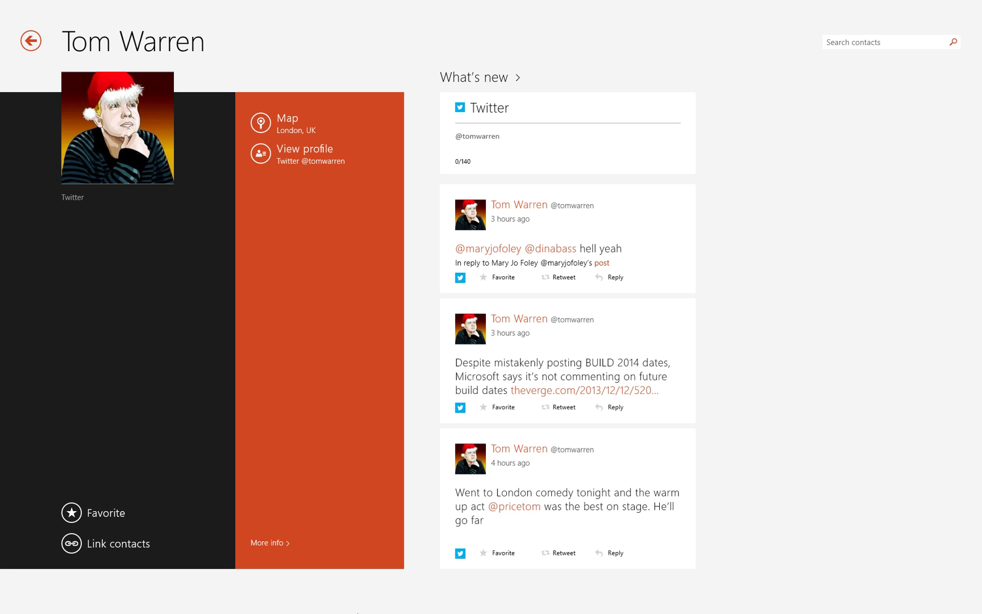
right_click(758, 415)
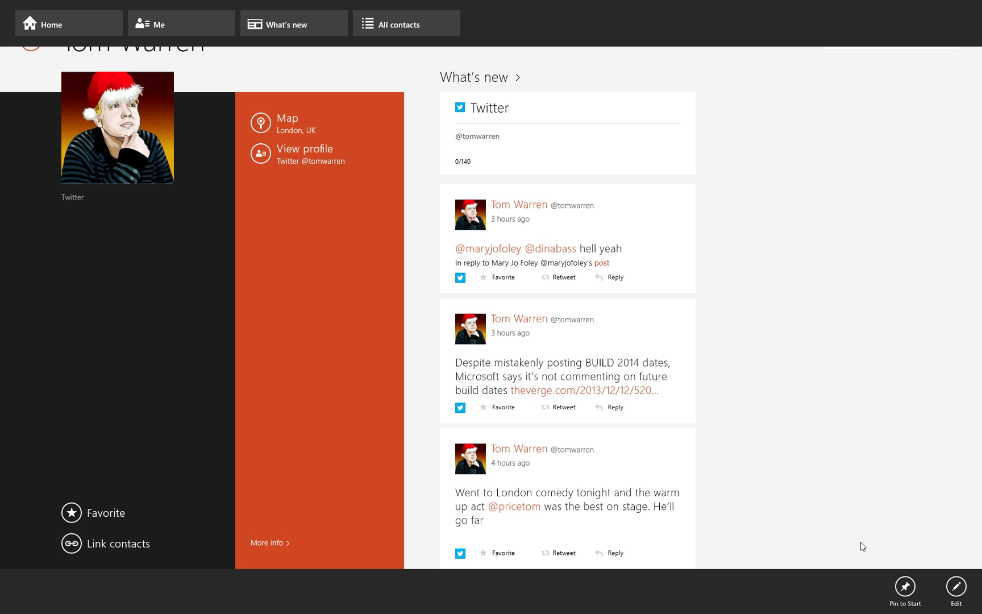
click(908, 593)
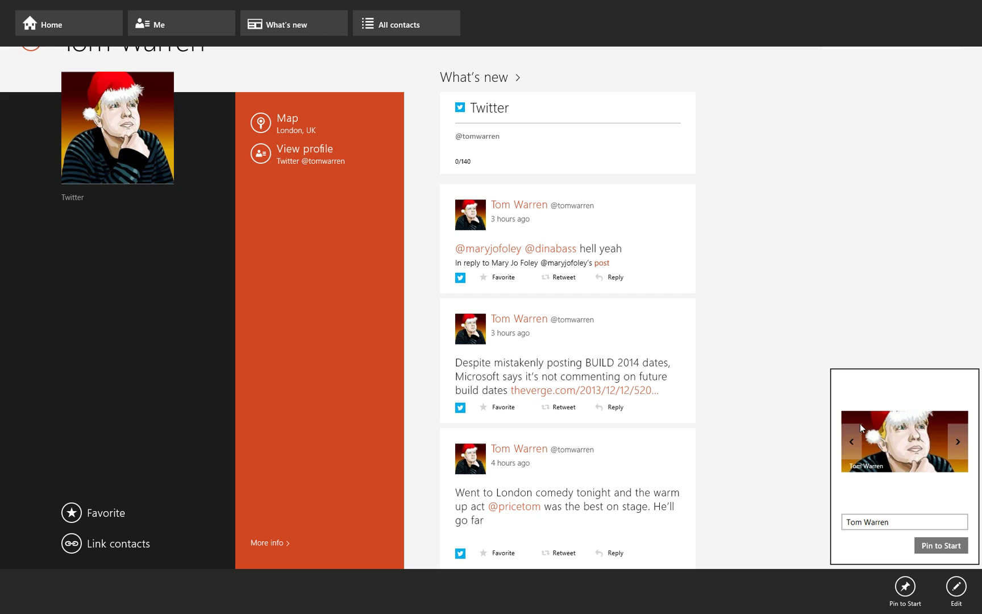
click(957, 443)
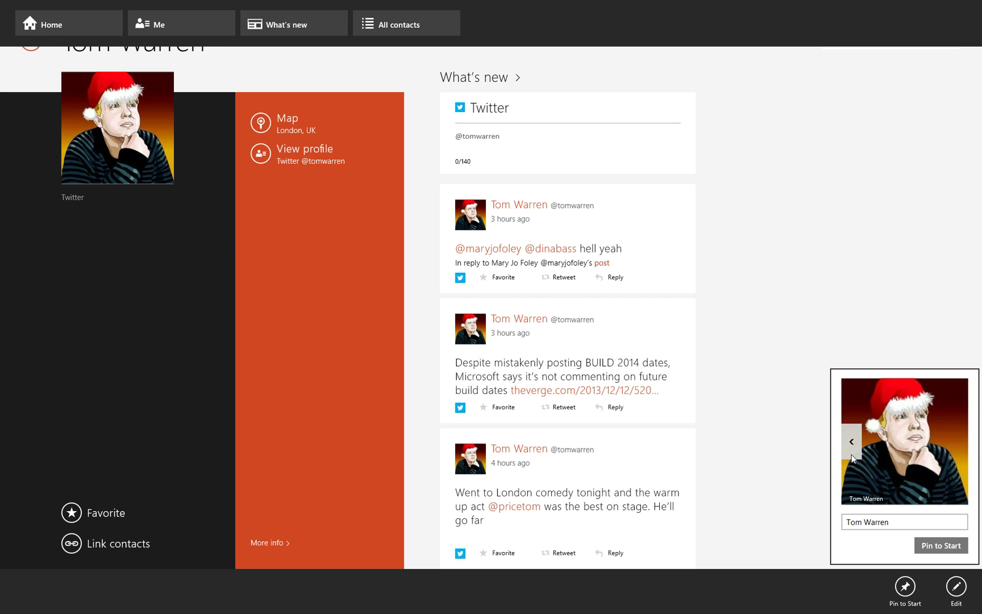
click(921, 550)
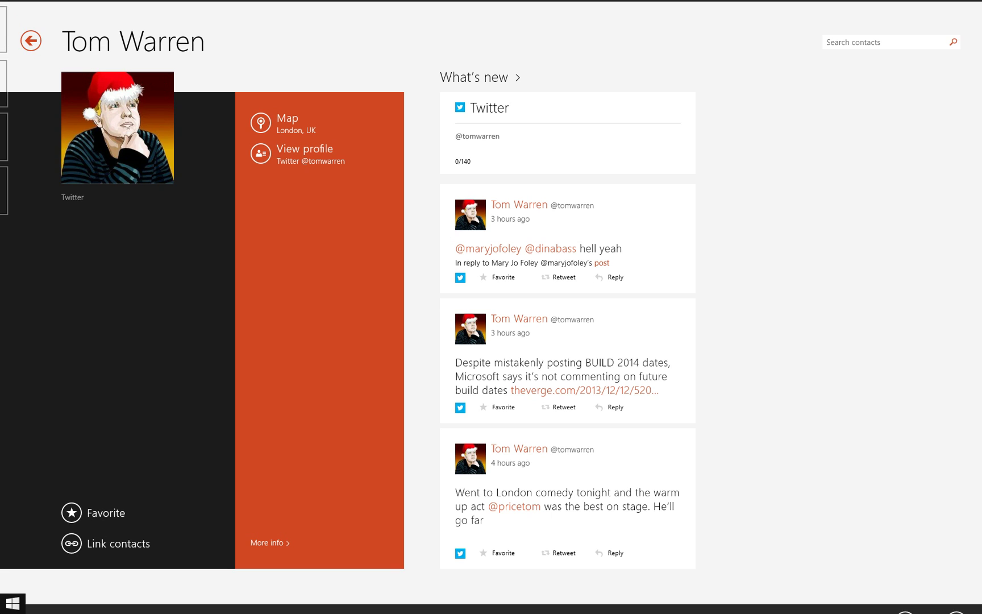
click(13, 603)
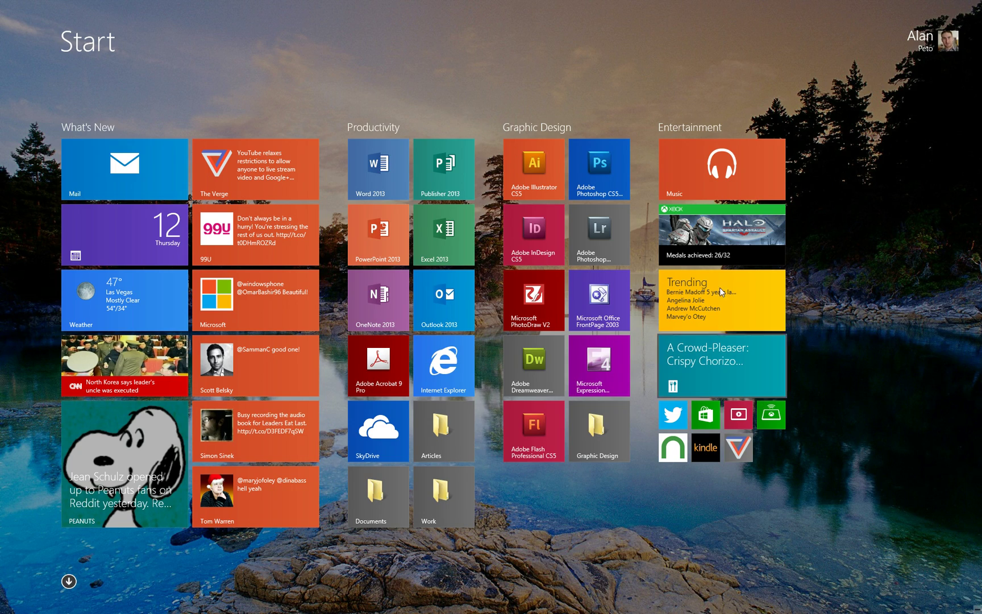
Open The Verge page in Internet Explorer and pin the site to Start
click(724, 302)
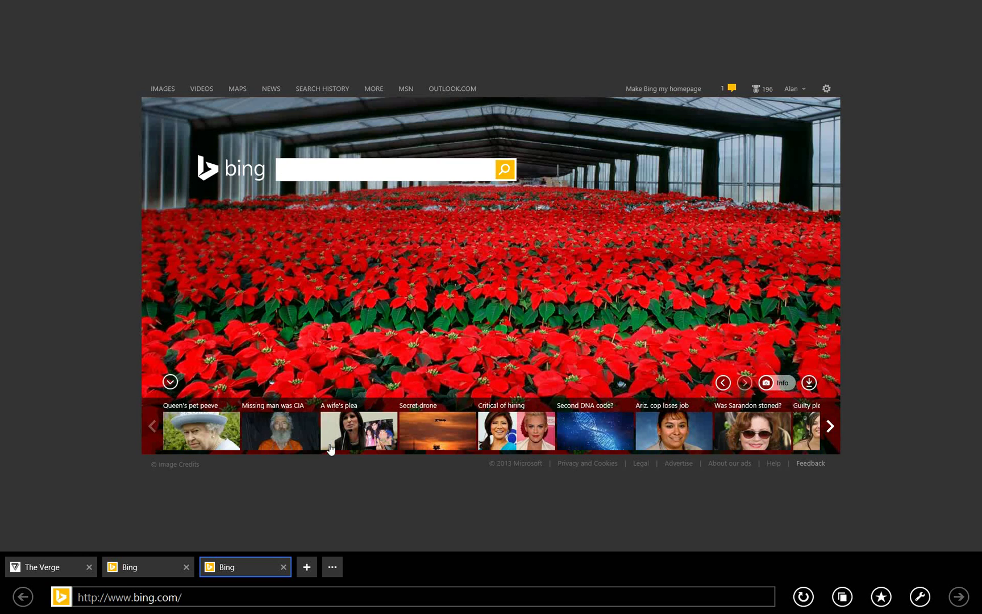
click(54, 562)
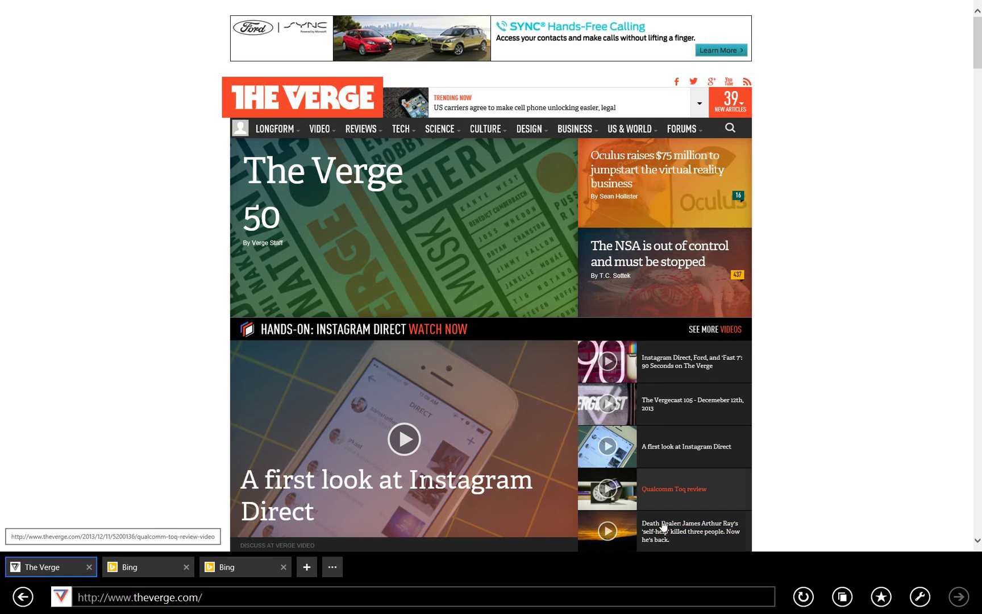
click(881, 597)
click(911, 485)
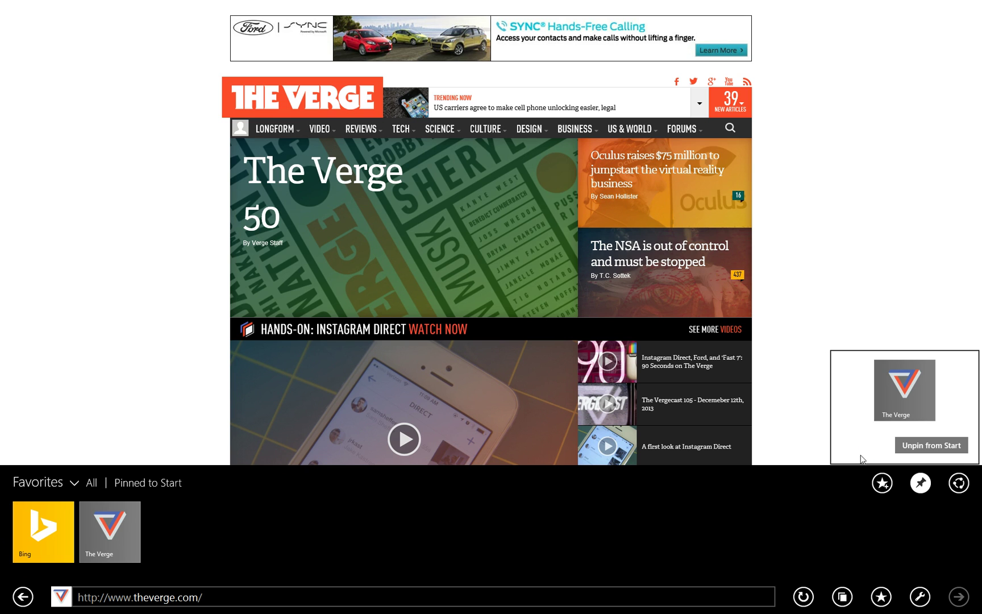
click(790, 442)
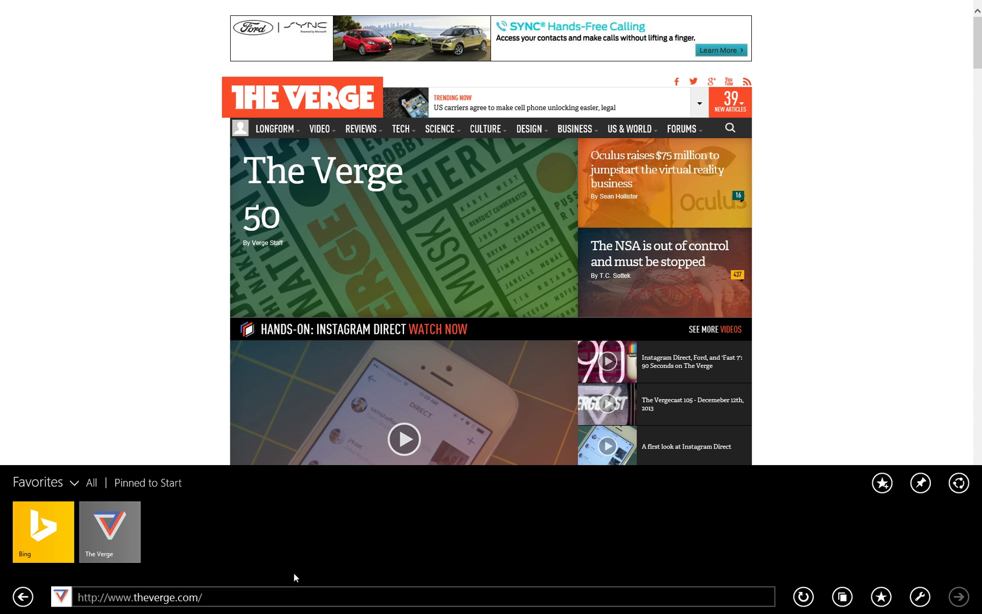
key(super)
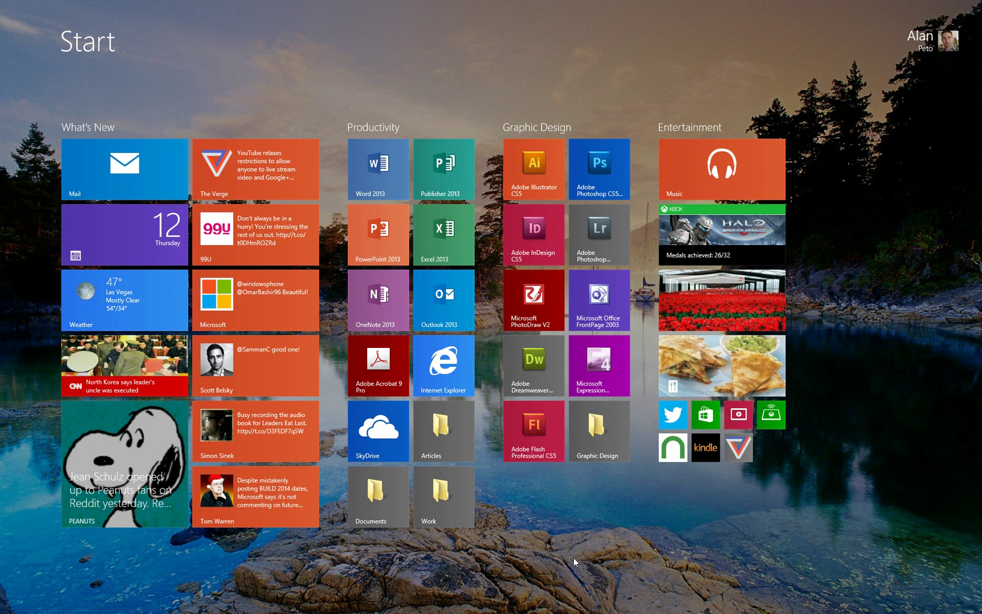
Pin the Inspiration folder from File Explorer and drag its tile into the Graphic Design group
click(591, 438)
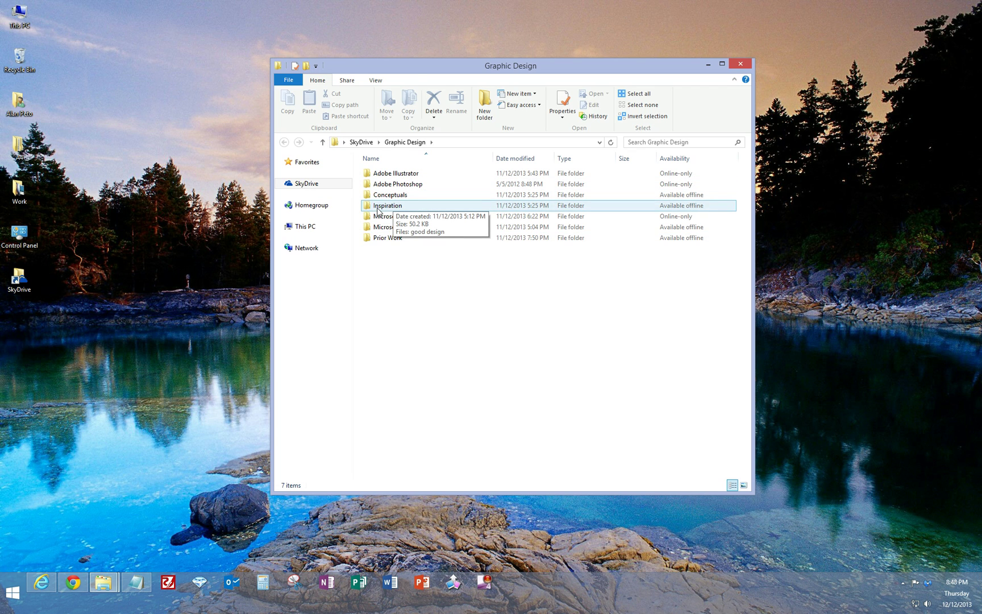
right_click(377, 208)
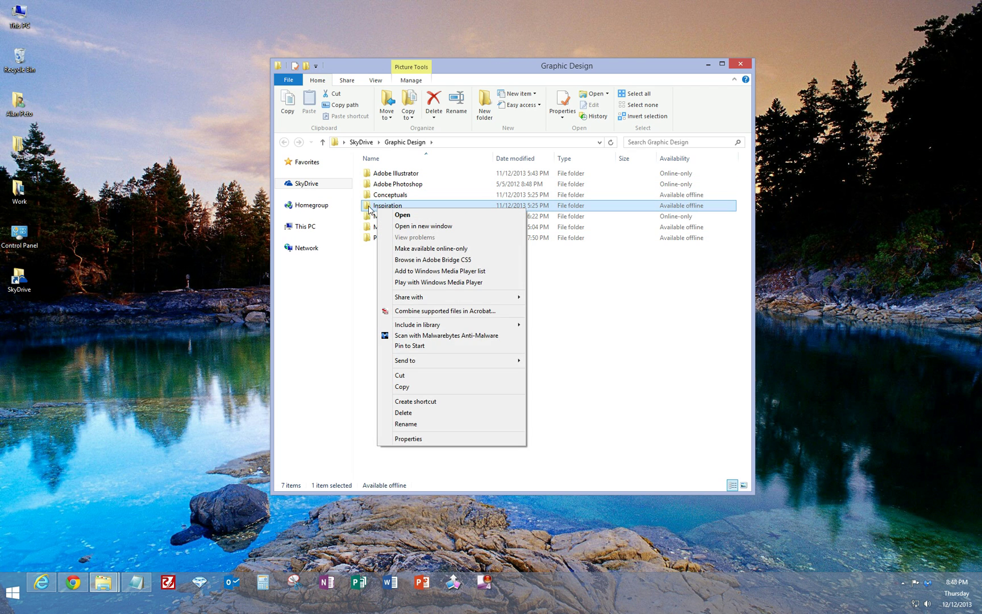
click(434, 347)
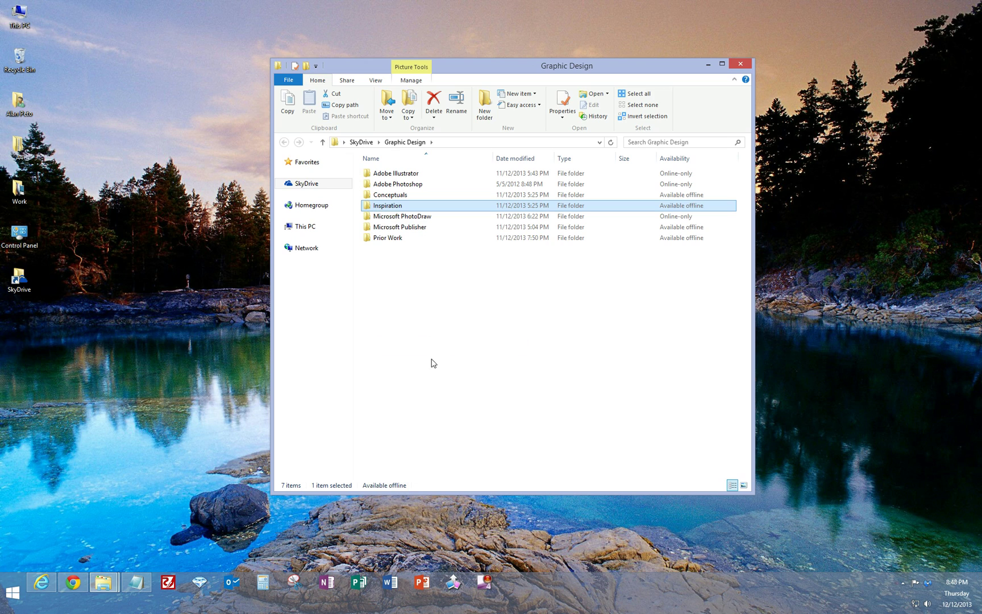
click(12, 594)
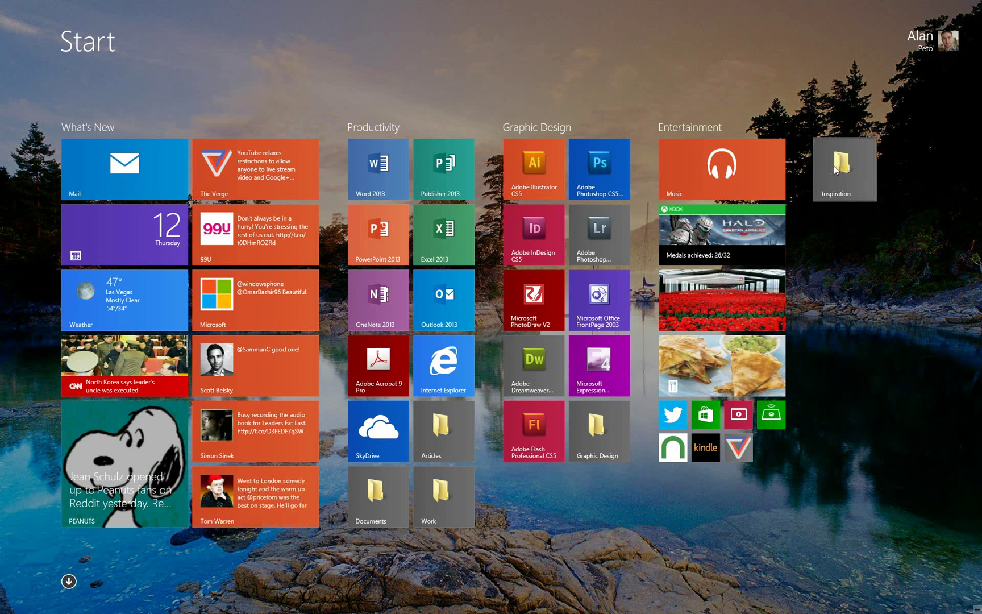
drag(834, 166, 530, 484)
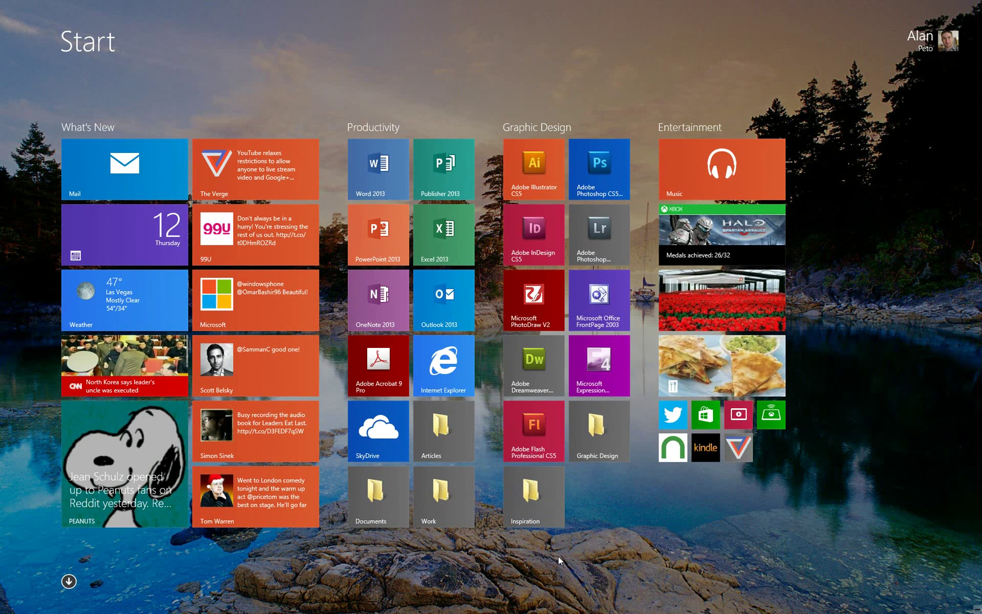
click(540, 510)
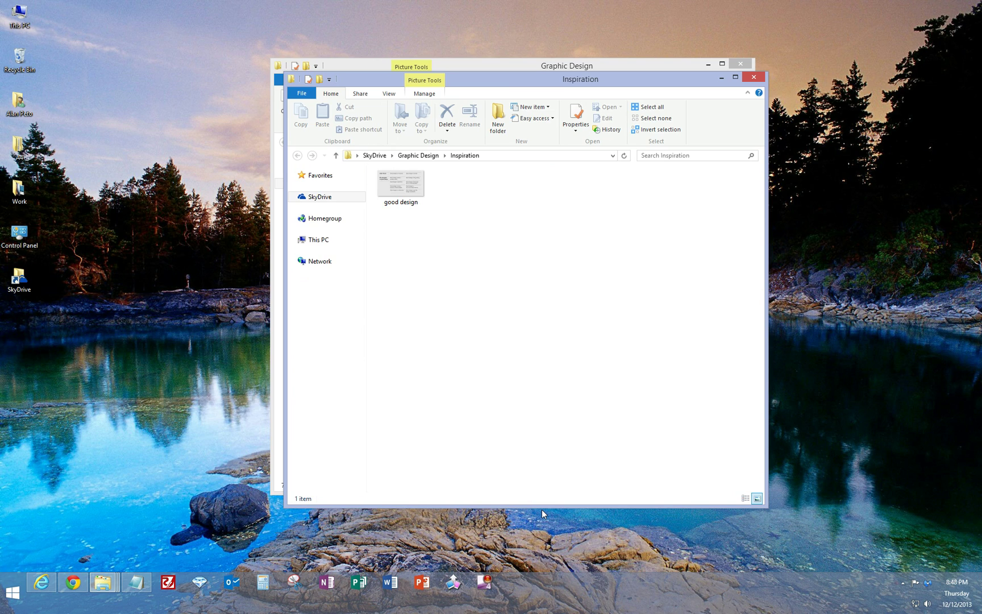
key(super)
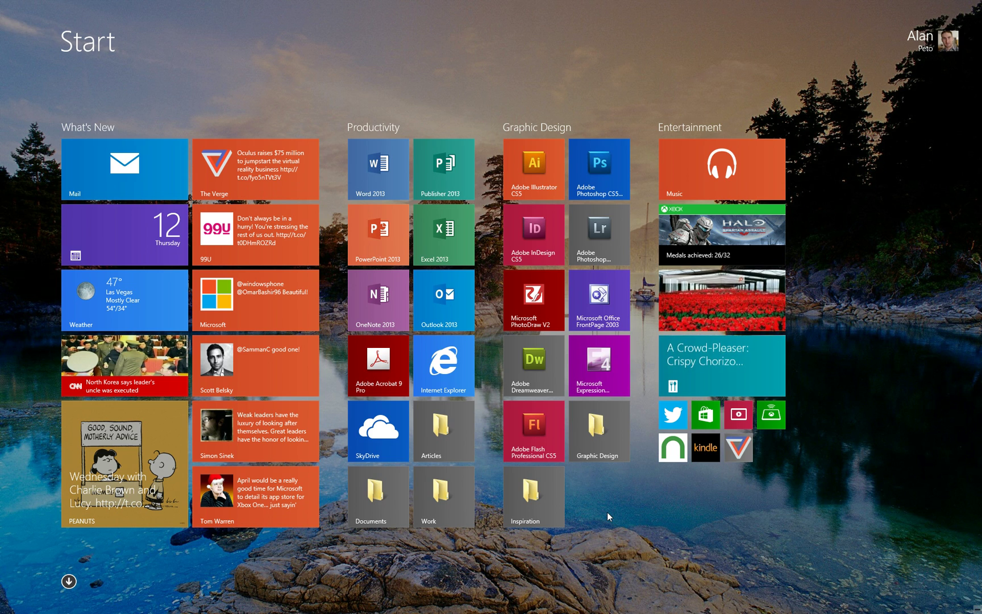
text(onenote 2013)
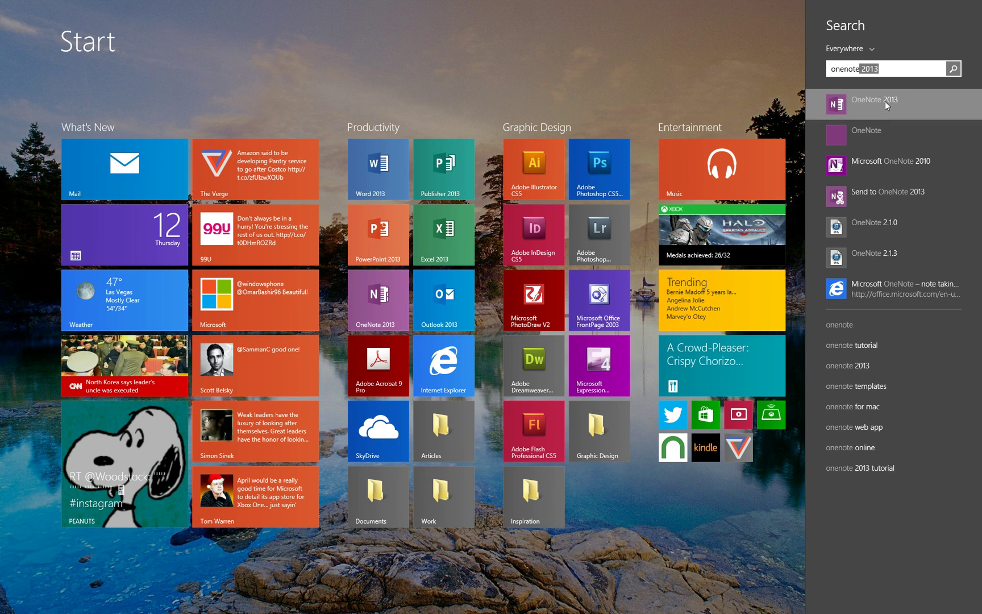
click(852, 48)
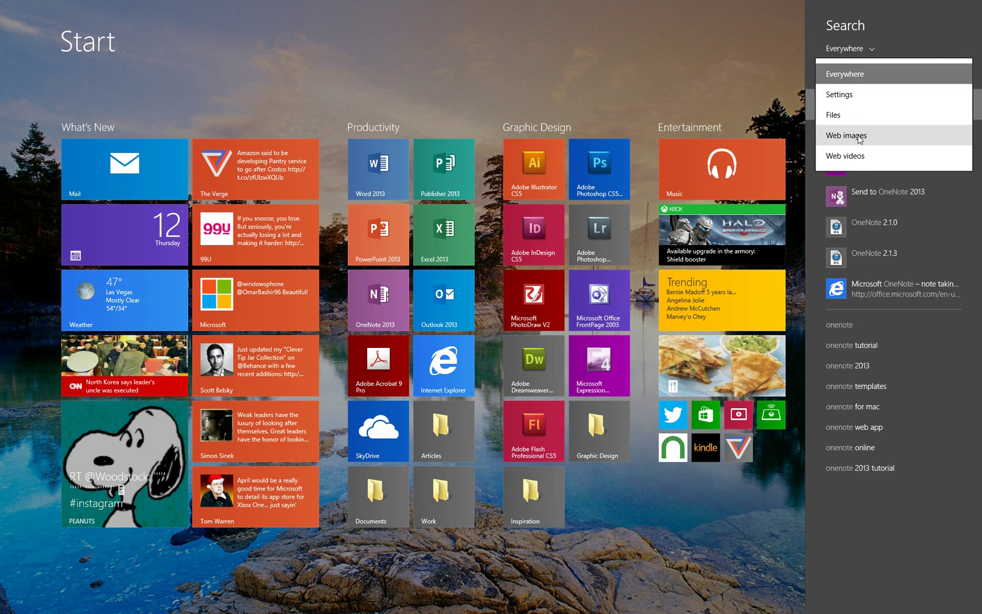
click(752, 77)
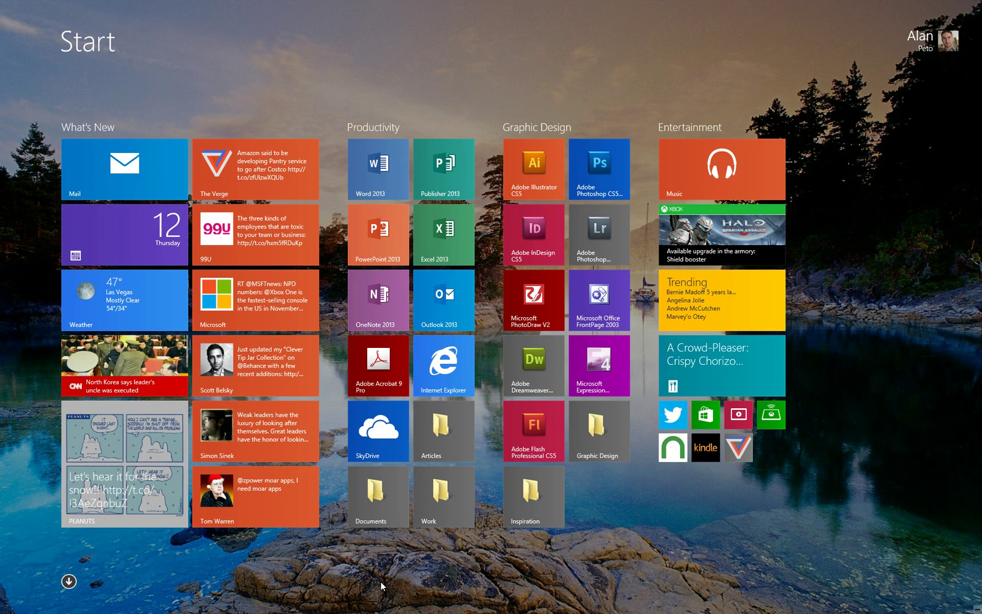
click(68, 581)
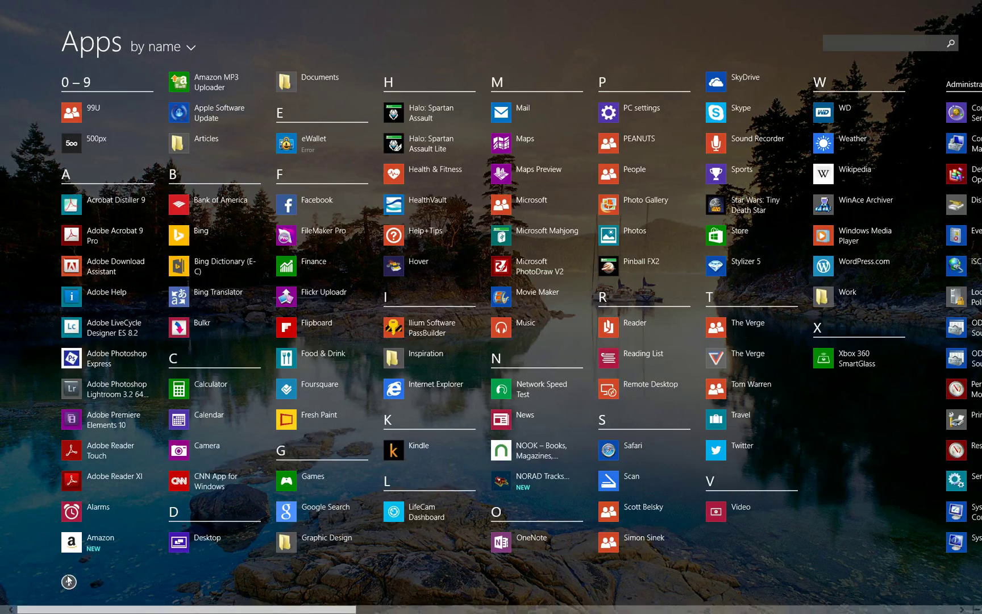
scroll(68, 581, down, 15)
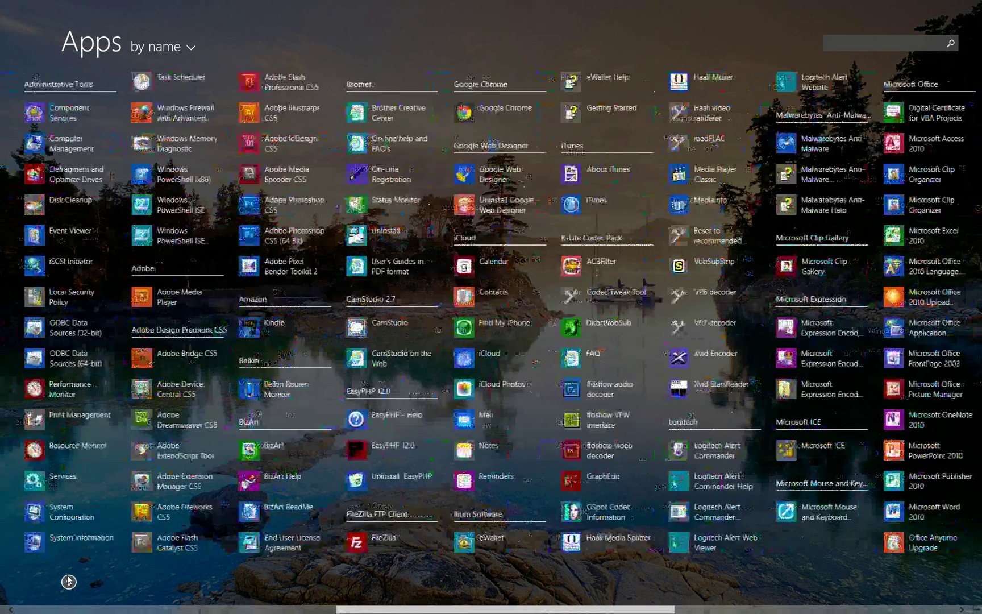
scroll(68, 582, up, 15)
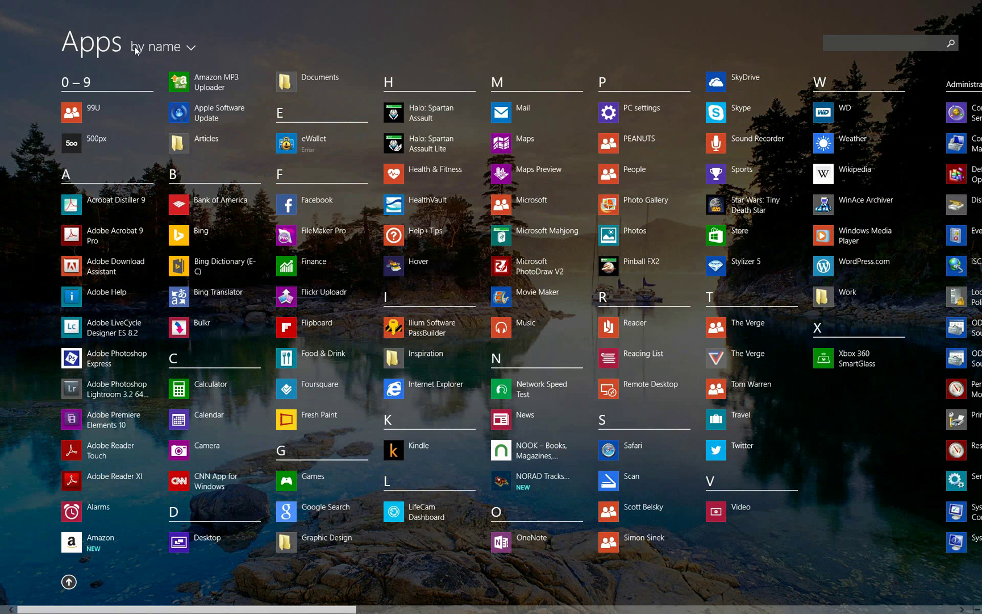
click(151, 46)
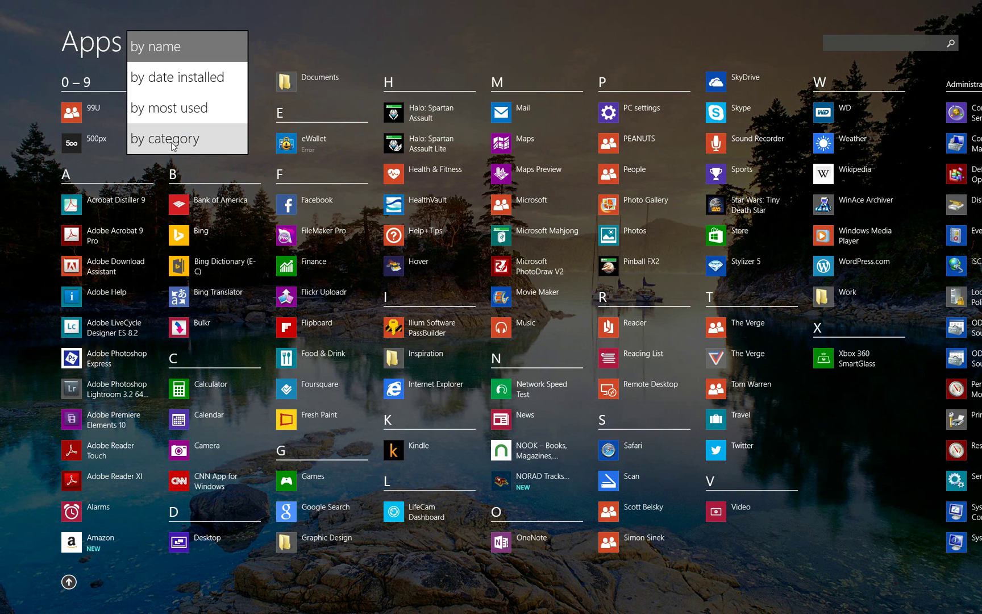
click(329, 30)
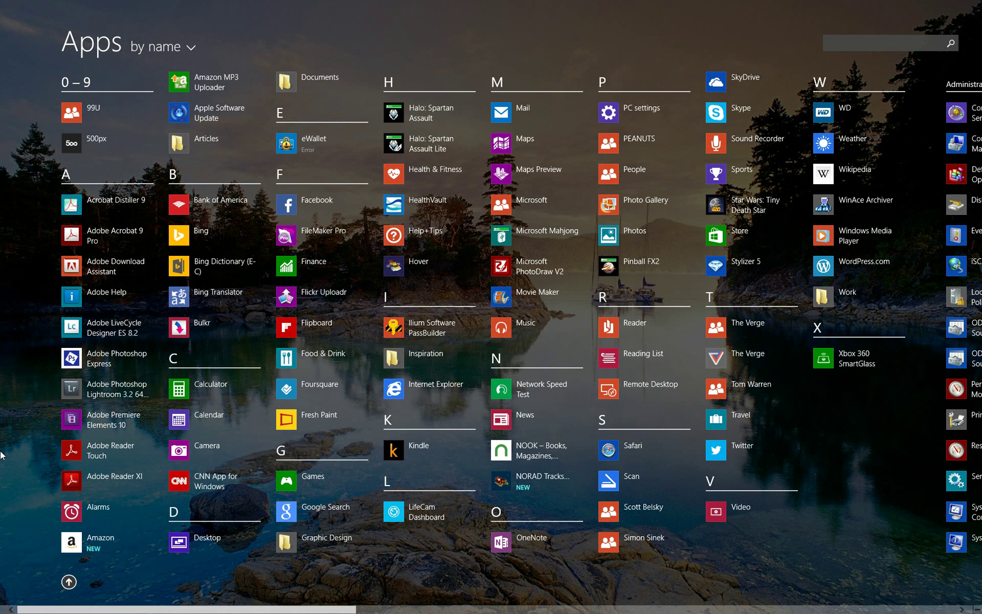
click(69, 582)
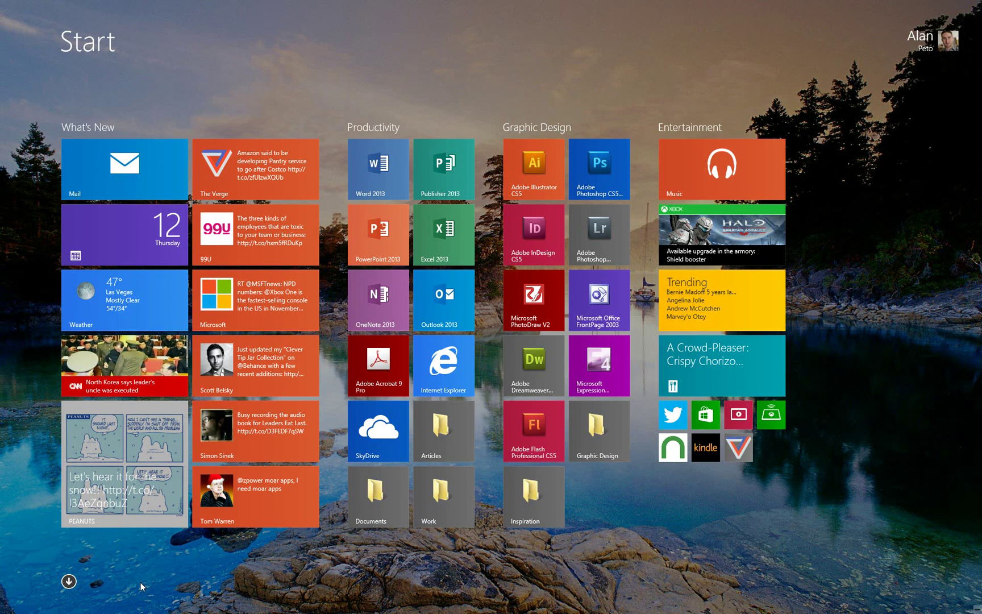